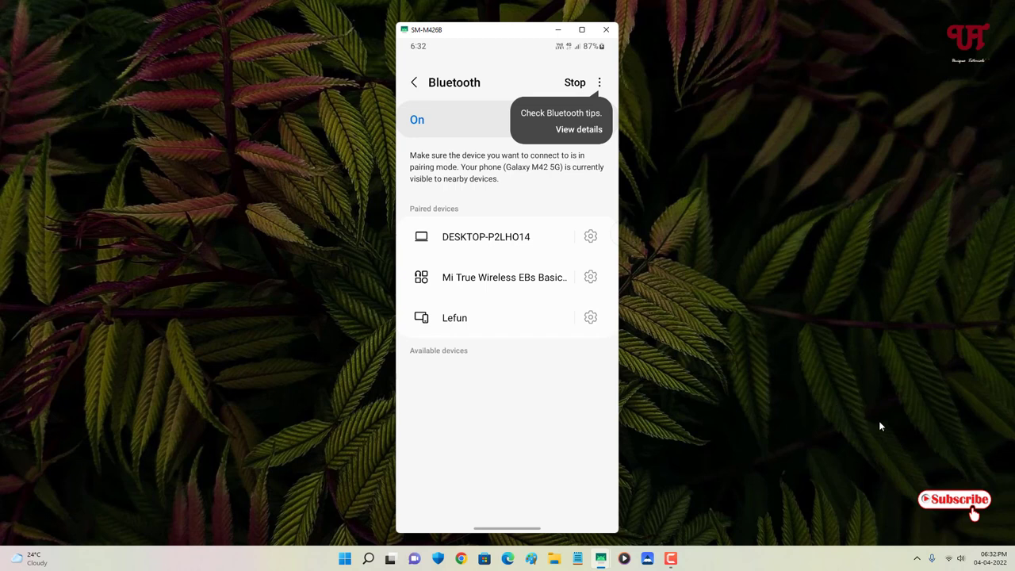
# Step: Open Bluetooth settings from the tray icon and place Settings left of the phone mirror
pyautogui.click(916, 559)
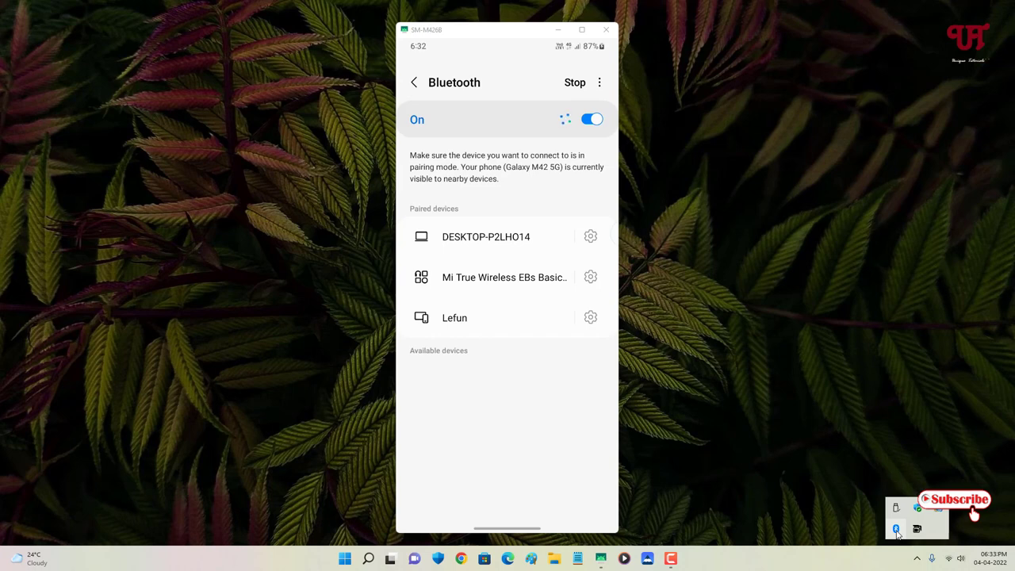
pyautogui.rightClick(896, 530)
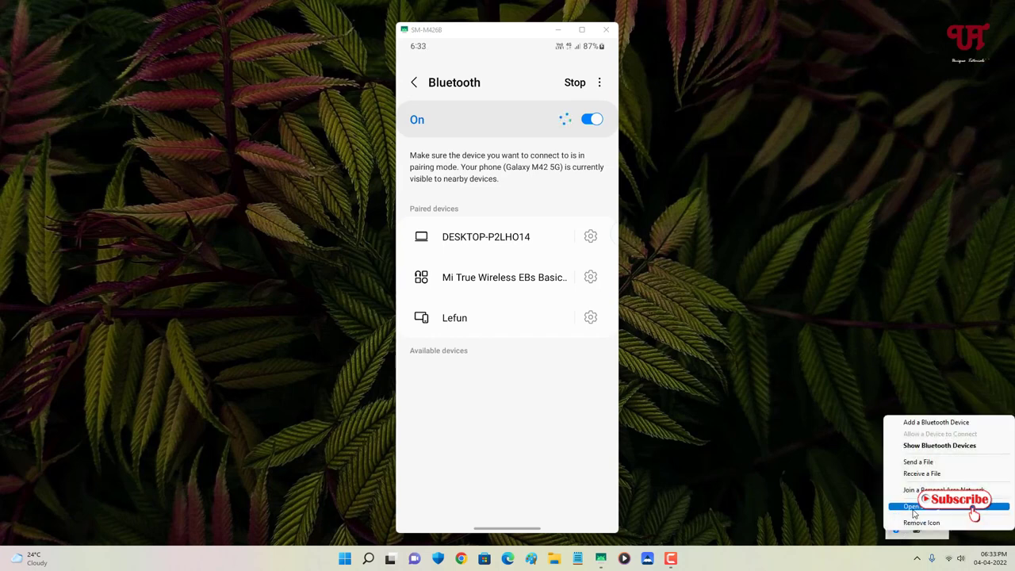
pyautogui.click(911, 507)
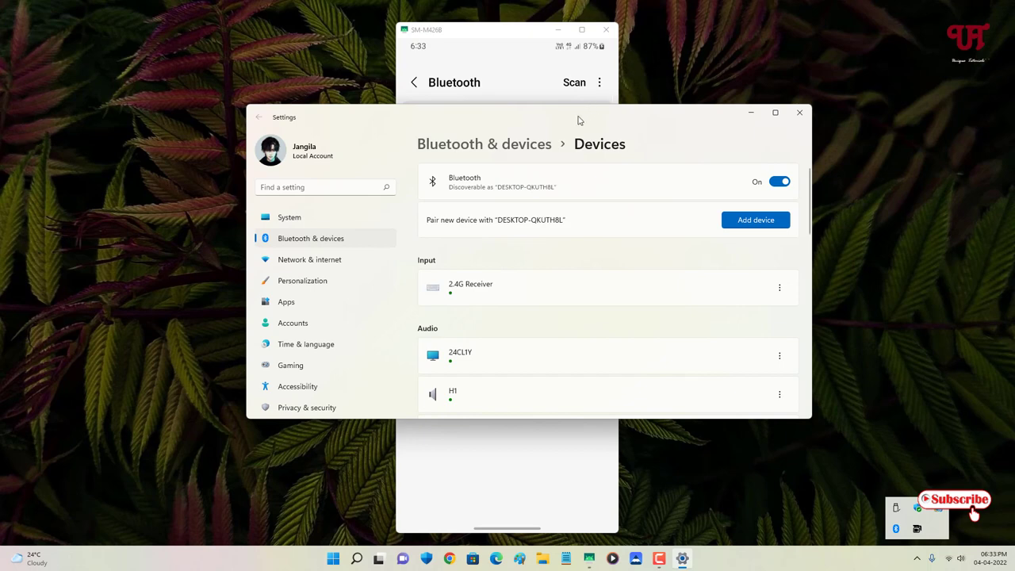
pyautogui.moveTo(578, 120); pyautogui.dragTo(381, 120)
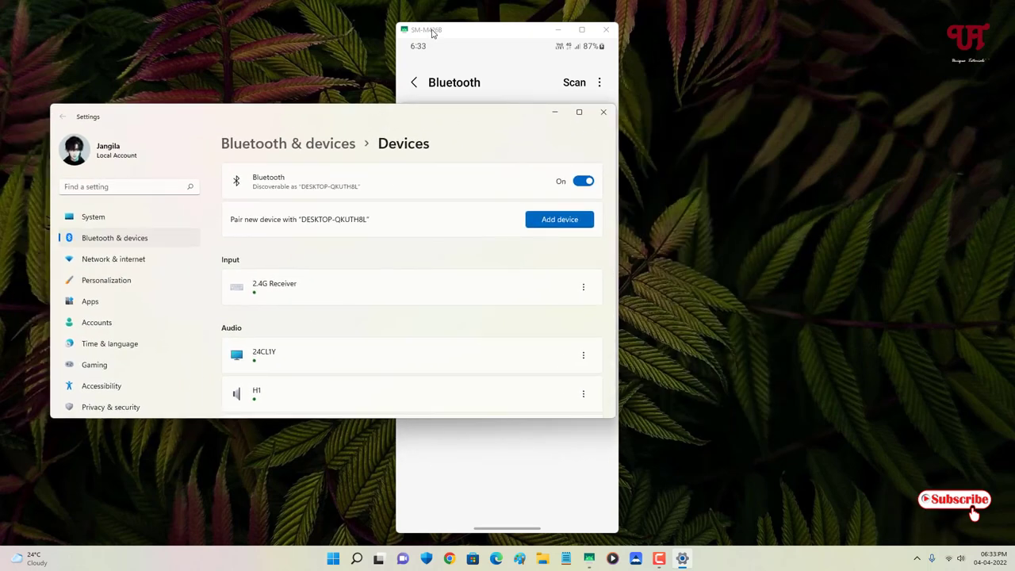
pyautogui.moveTo(431, 32); pyautogui.dragTo(755, 26)
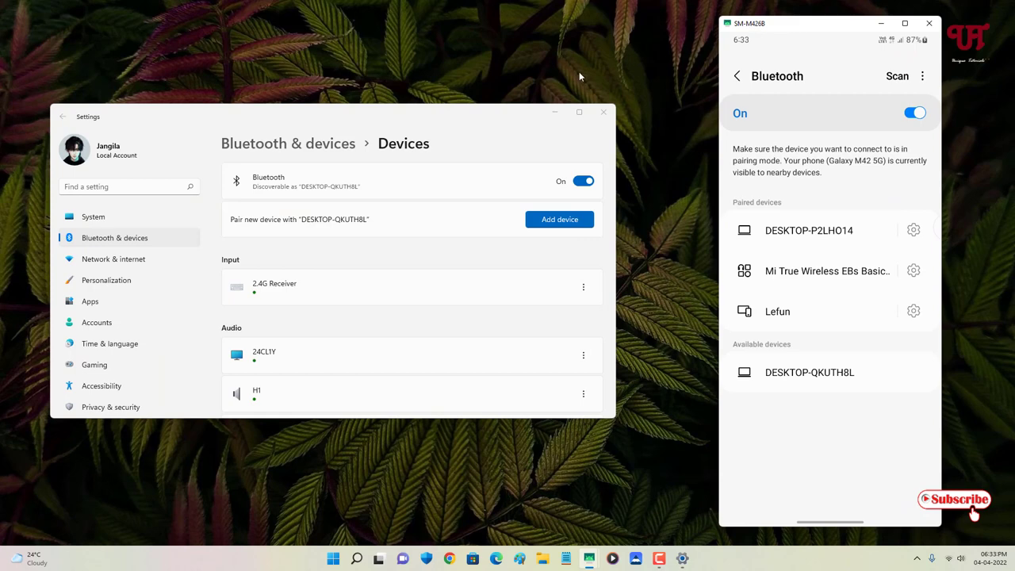
# Step: Open More Bluetooth settings, where devices are allowed to find this PC
pyautogui.scroll(-10, 392, 245)
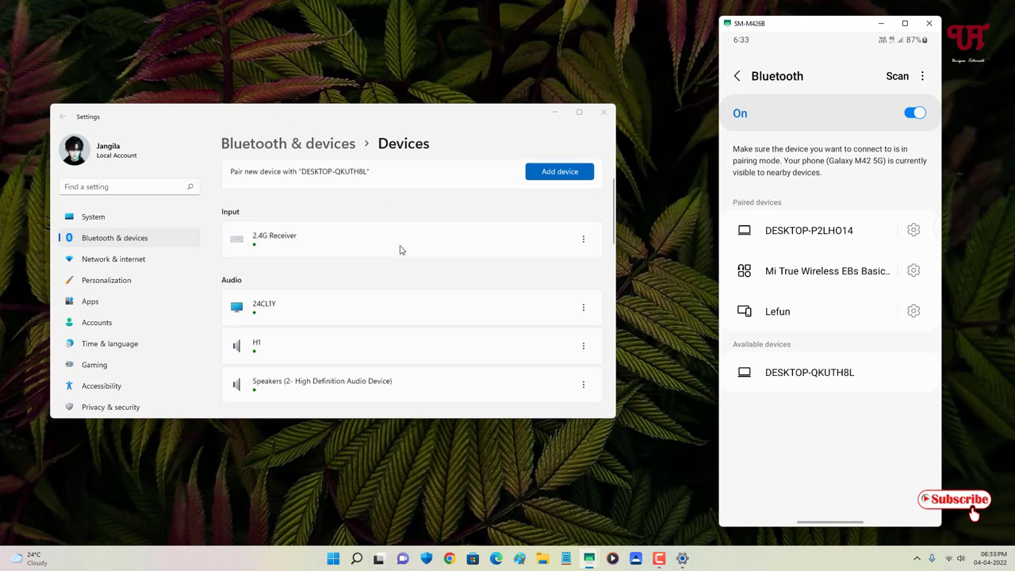
pyautogui.scroll(-2, 400, 251)
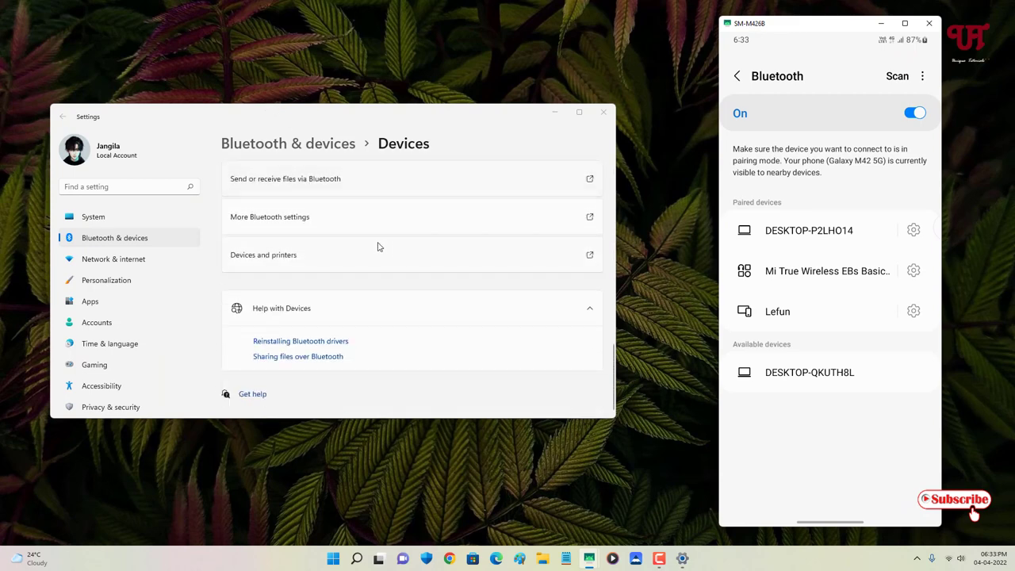
pyautogui.click(287, 217)
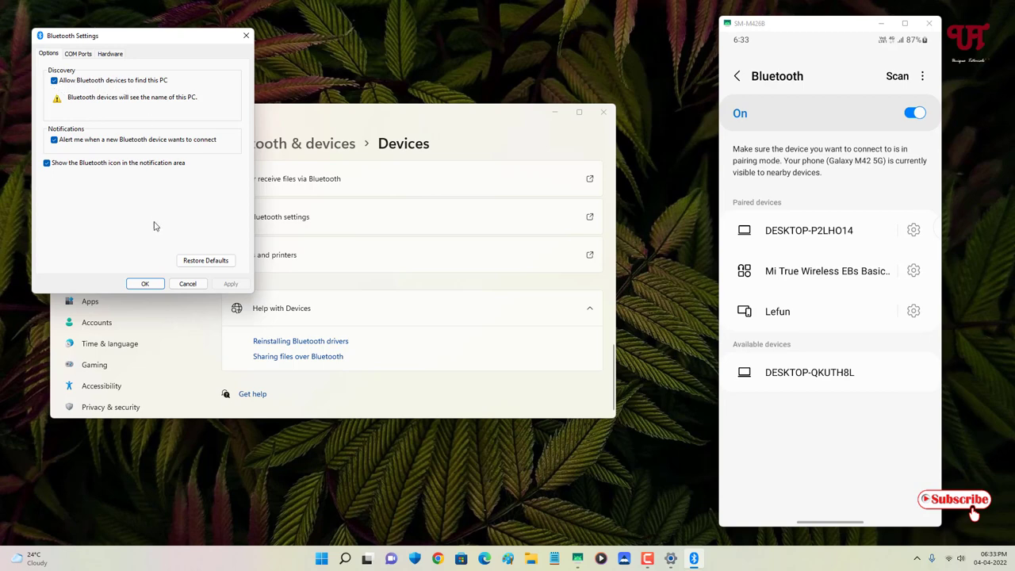
# Step: Close the Bluetooth Settings dialog with OK and return to the top of Devices
pyautogui.click(145, 284)
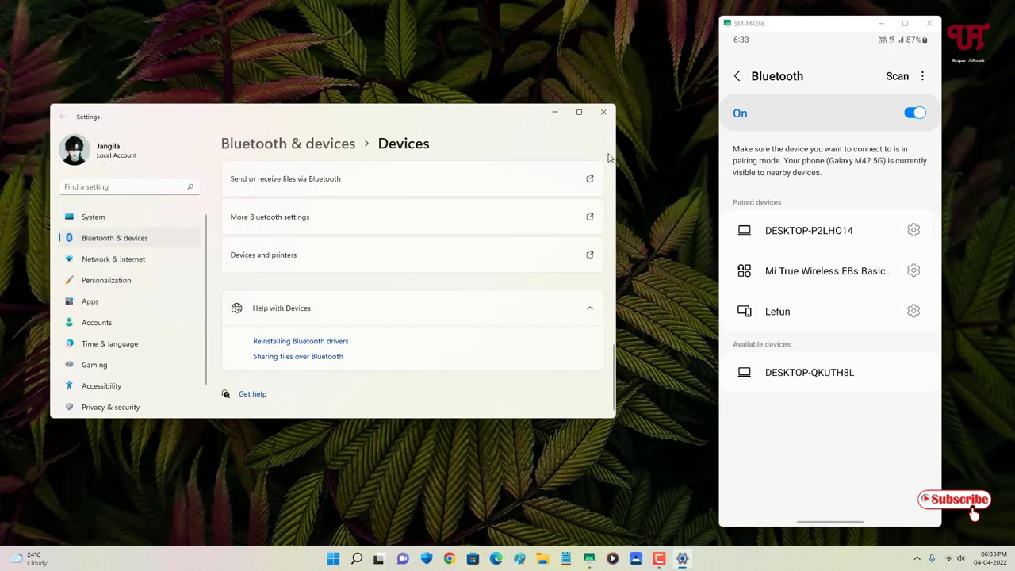
pyautogui.scroll(15, 509, 222)
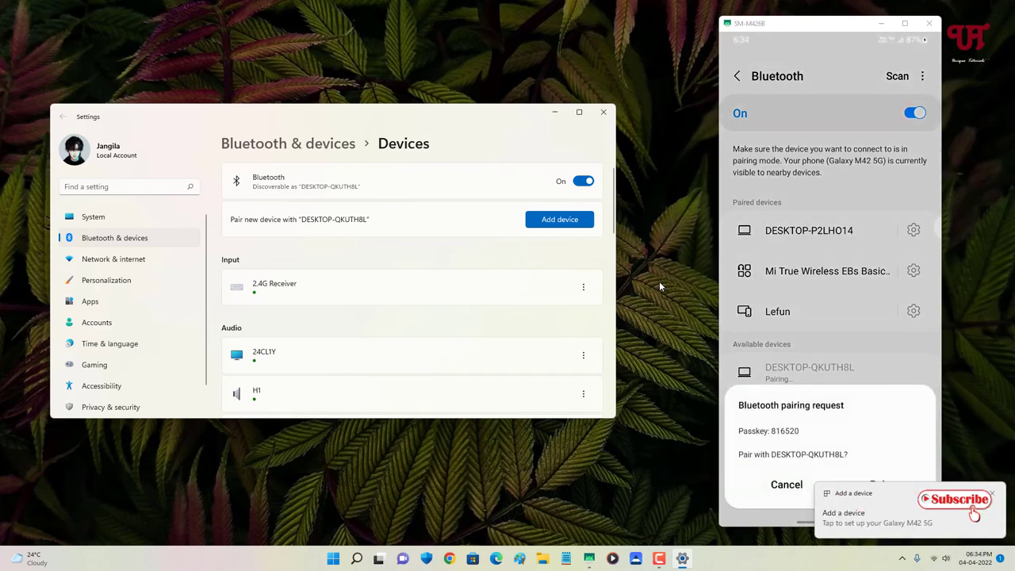
# Step: Accept the Galaxy M42 5G pairing request, confirm the PIN, and close Settings
pyautogui.click(912, 521)
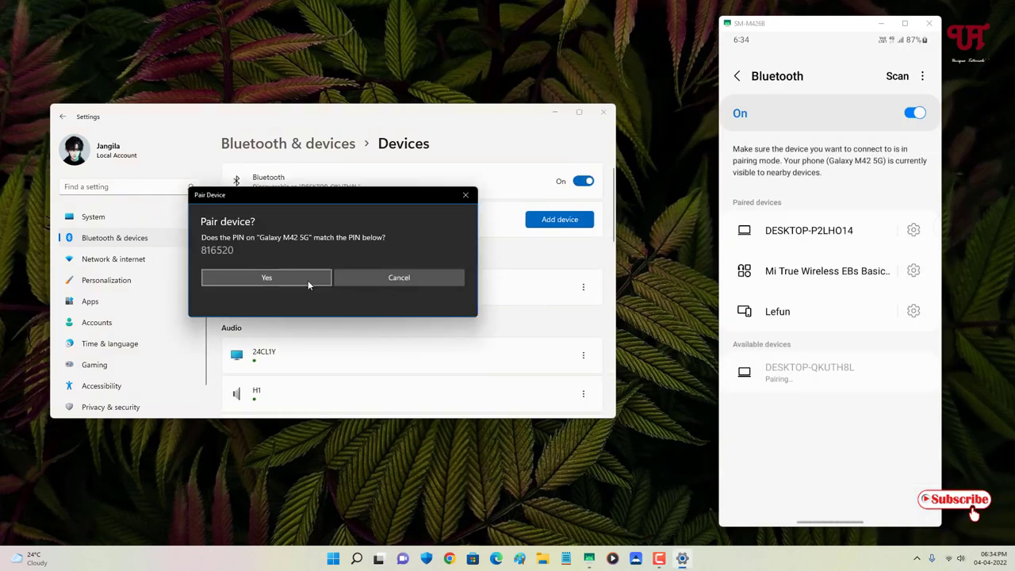
pyautogui.click(282, 282)
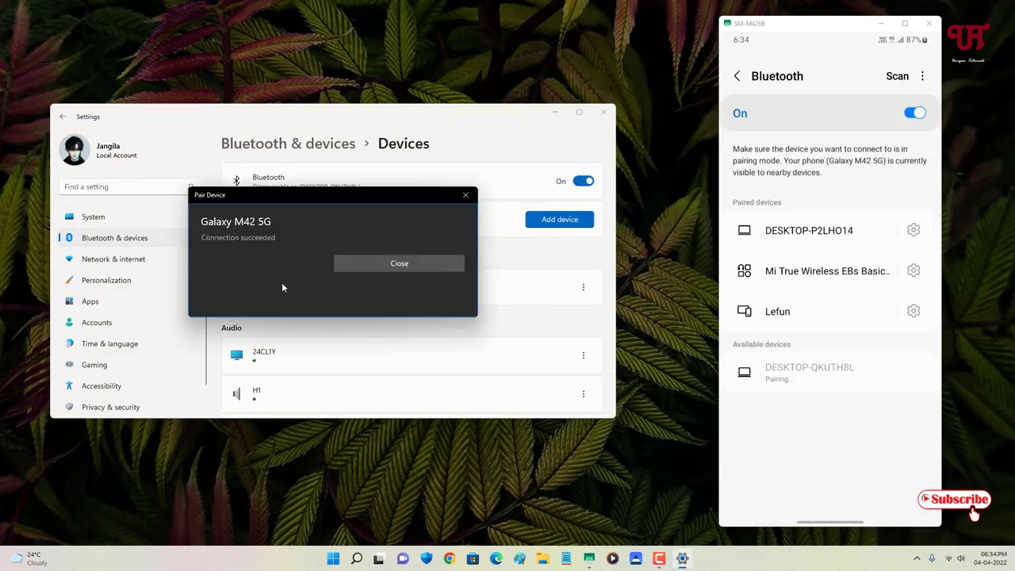
pyautogui.click(380, 264)
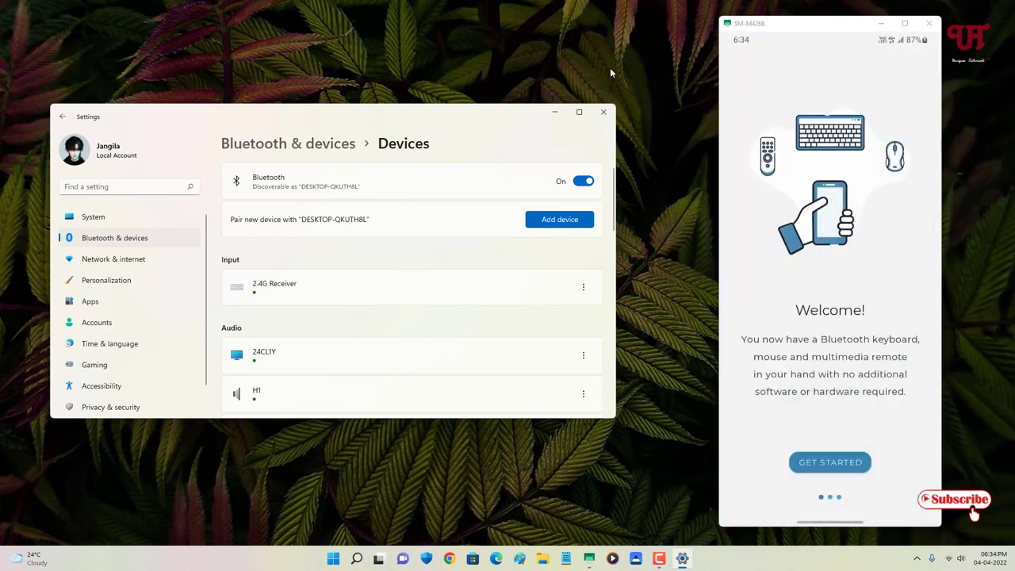
pyautogui.click(602, 111)
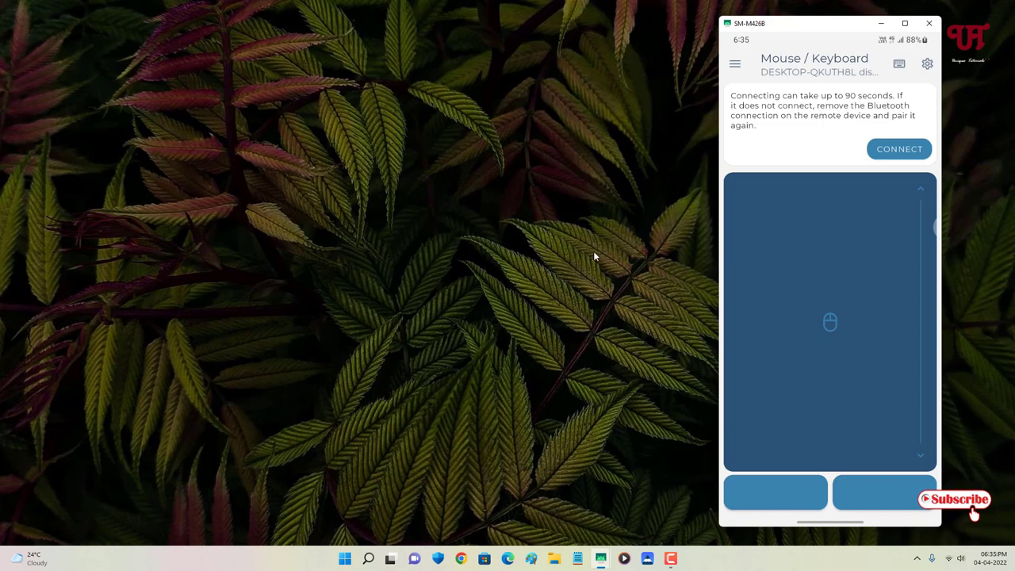
# Step: Reopen the Bluetooth & devices settings from the tray and scroll to the device list
pyautogui.click(916, 558)
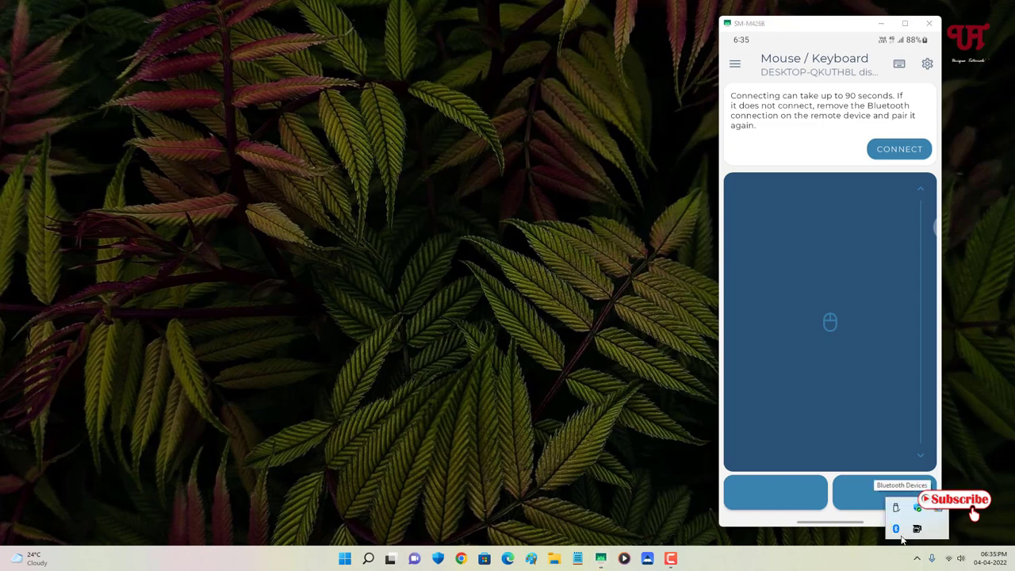
pyautogui.rightClick(897, 529)
pyautogui.click(920, 509)
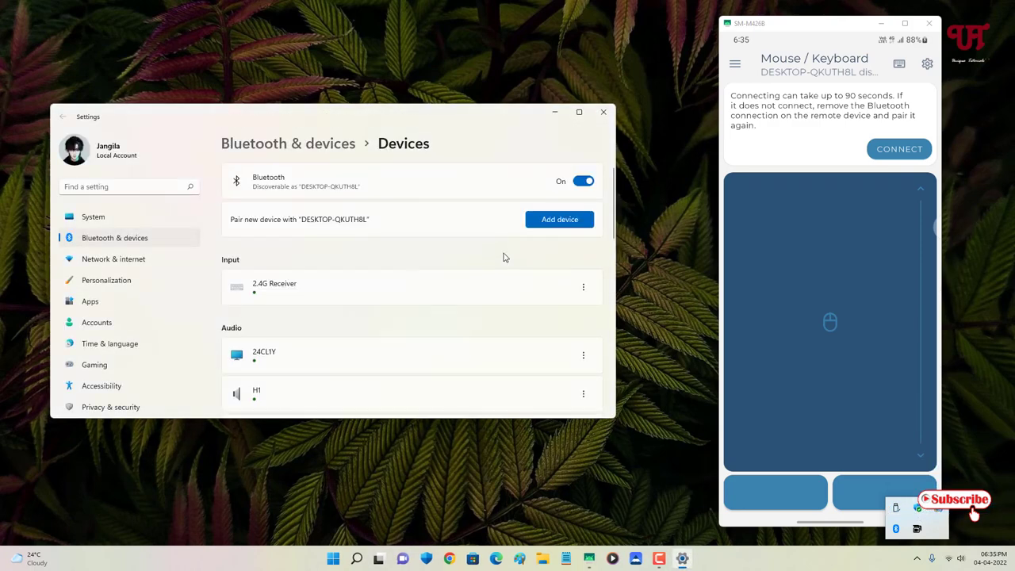
pyautogui.scroll(-1, 501, 258)
pyautogui.scroll(-5, 501, 258)
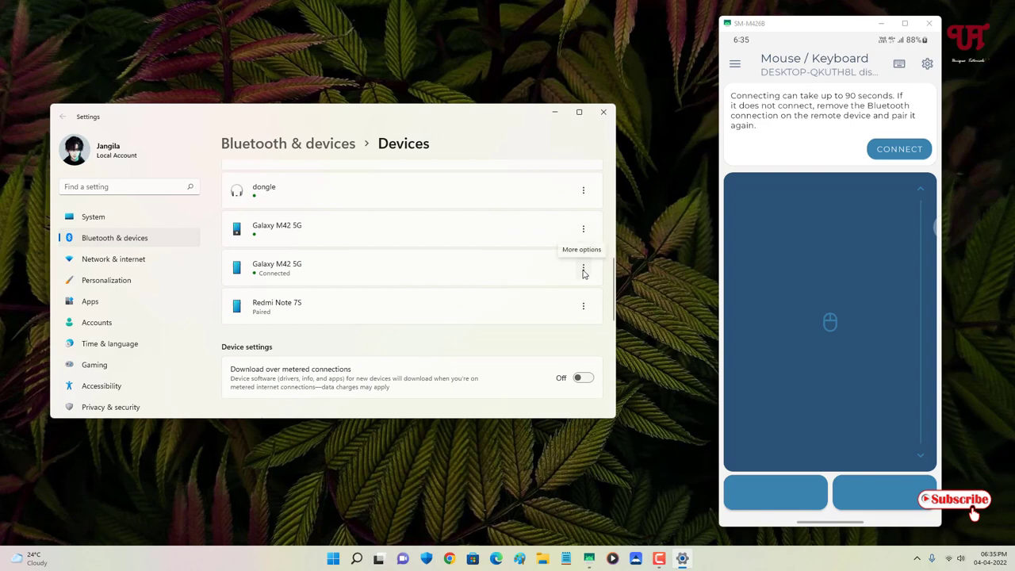
# Step: Remove the previously paired Galaxy M42 5G from the PC, confirming each removal
pyautogui.click(583, 269)
pyautogui.click(584, 249)
pyautogui.click(585, 226)
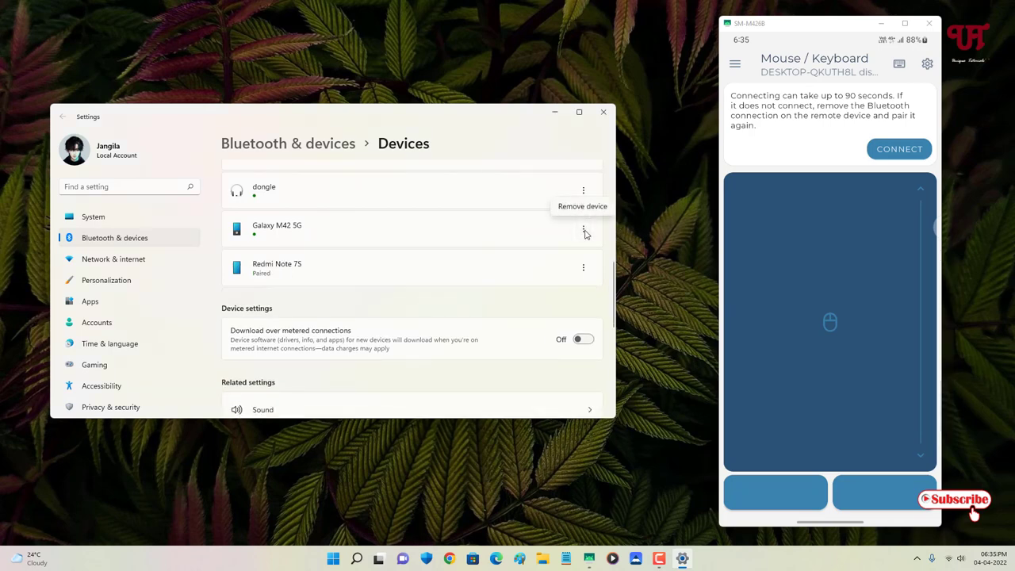
pyautogui.click(582, 208)
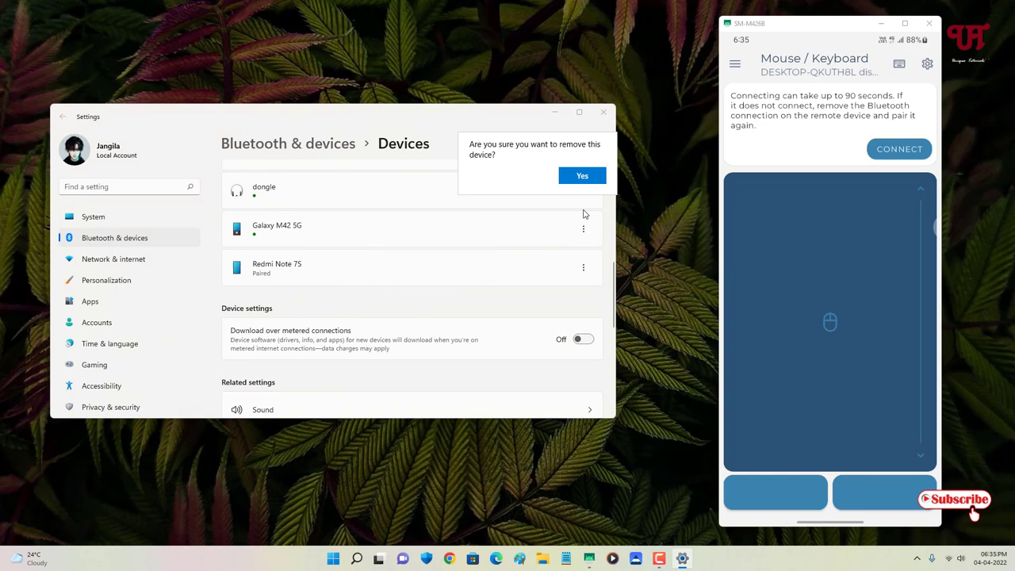
pyautogui.click(583, 175)
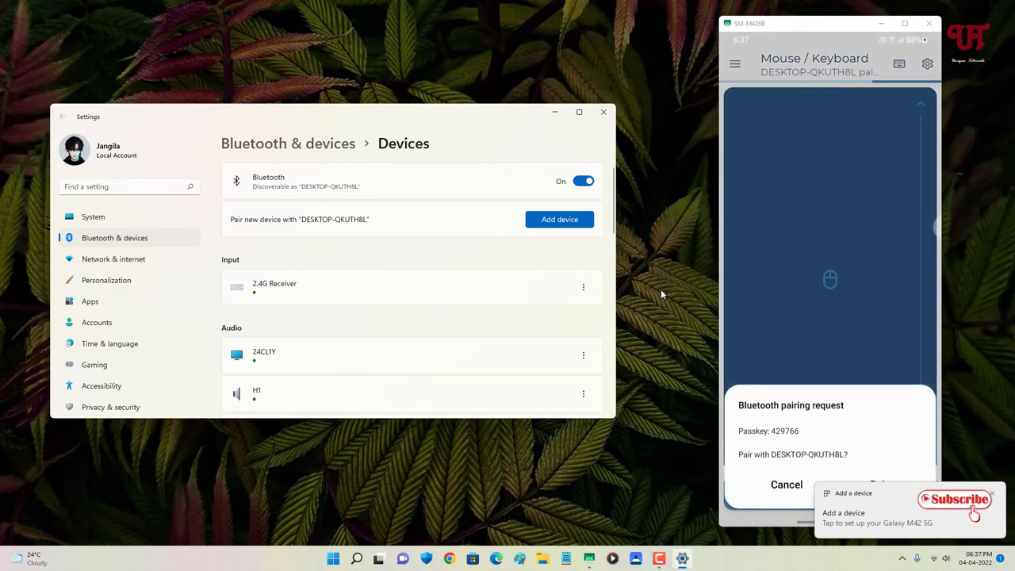
# Step: Minimize Settings and pair the Galaxy M42 5G again, dismissing the success message
pyautogui.click(553, 115)
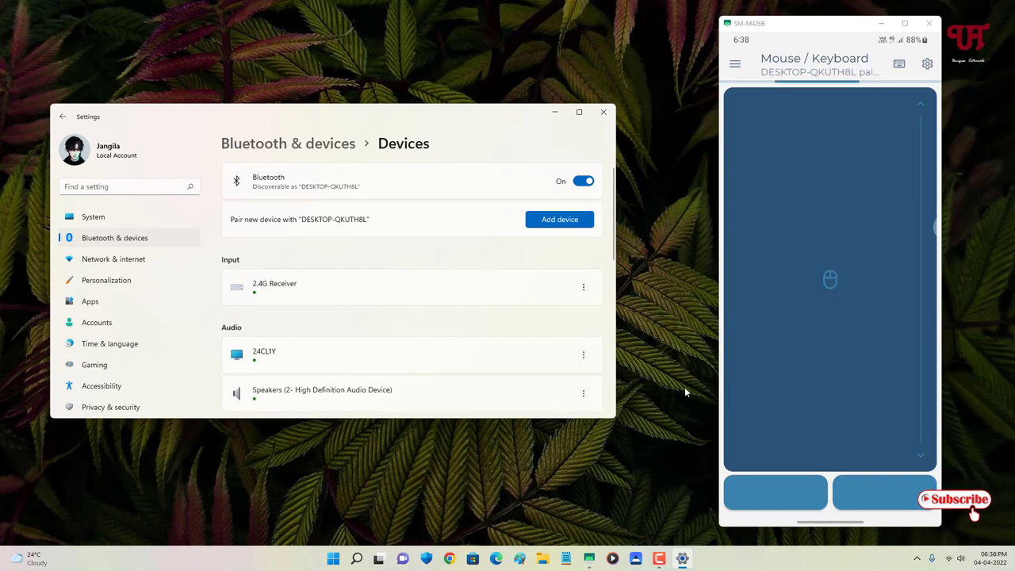
pyautogui.click(278, 279)
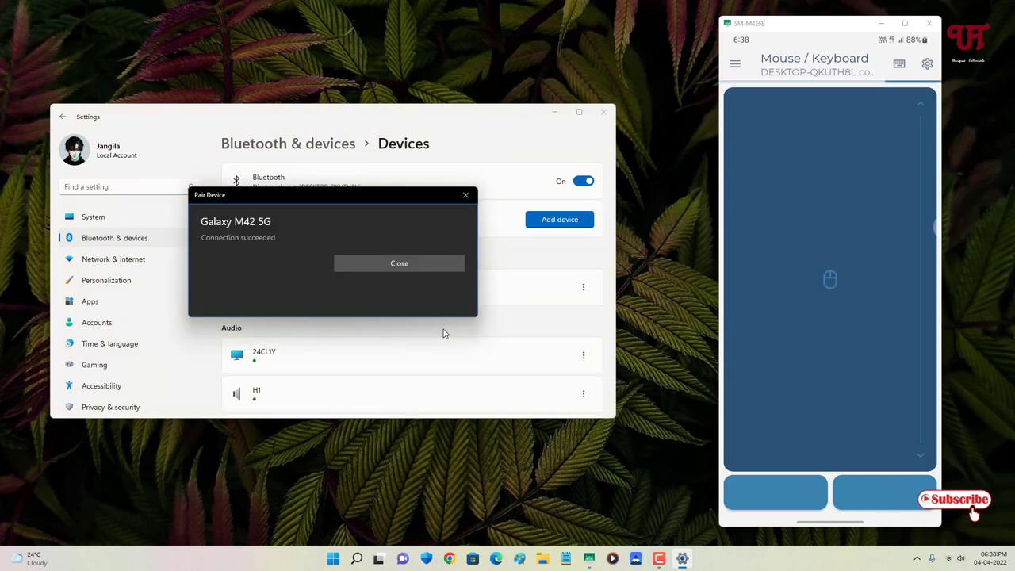
pyautogui.click(426, 264)
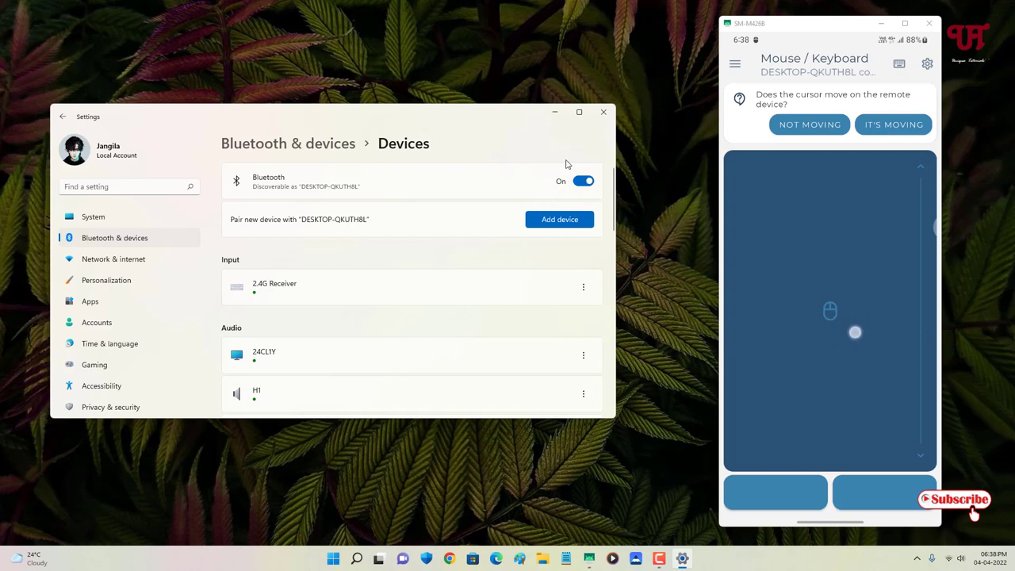
# Step: Close Settings and test the phone trackpad with right-clicks and clicks on the desktop
pyautogui.click(601, 113)
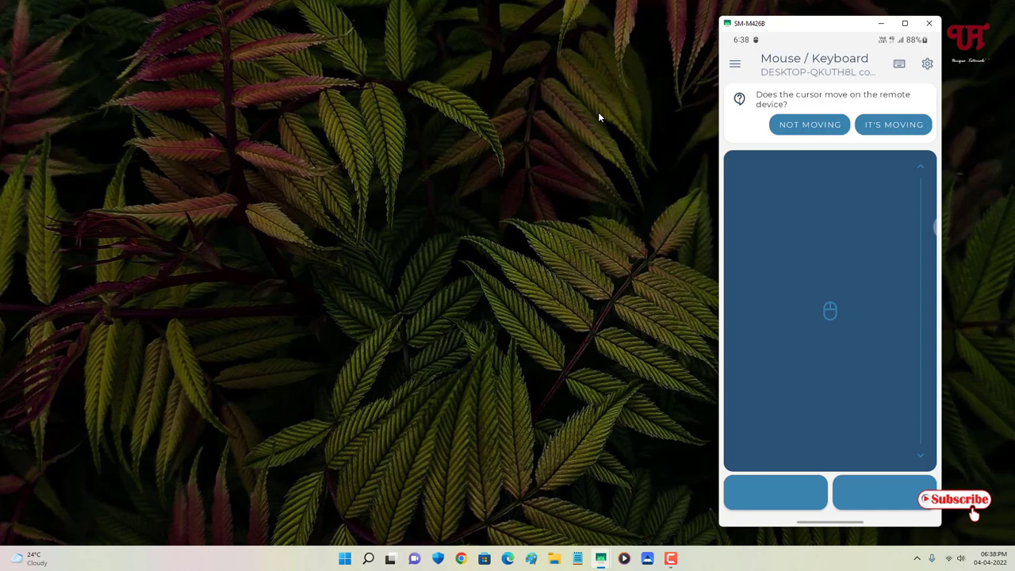
pyautogui.rightClick(598, 117)
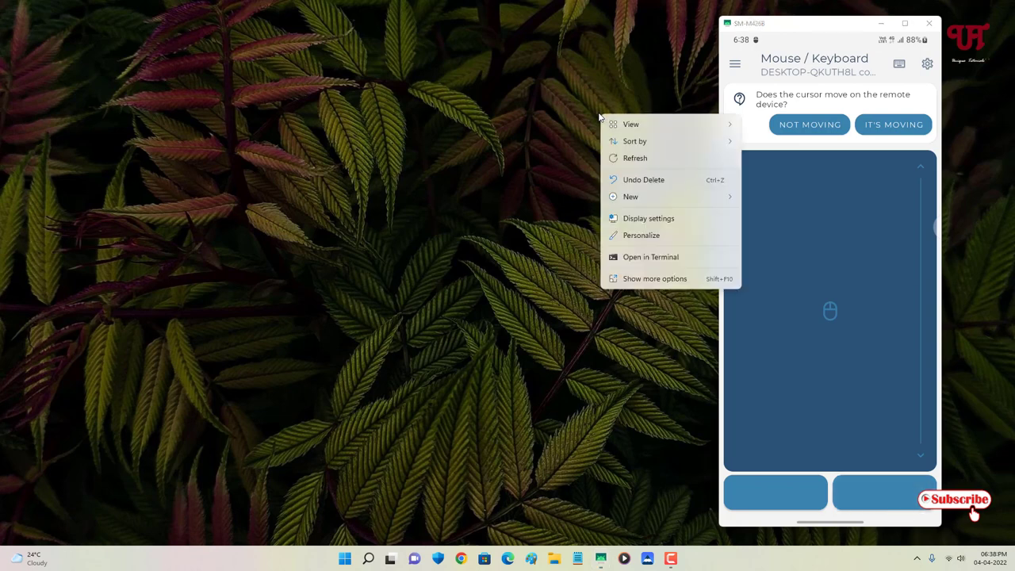
pyautogui.click(521, 119)
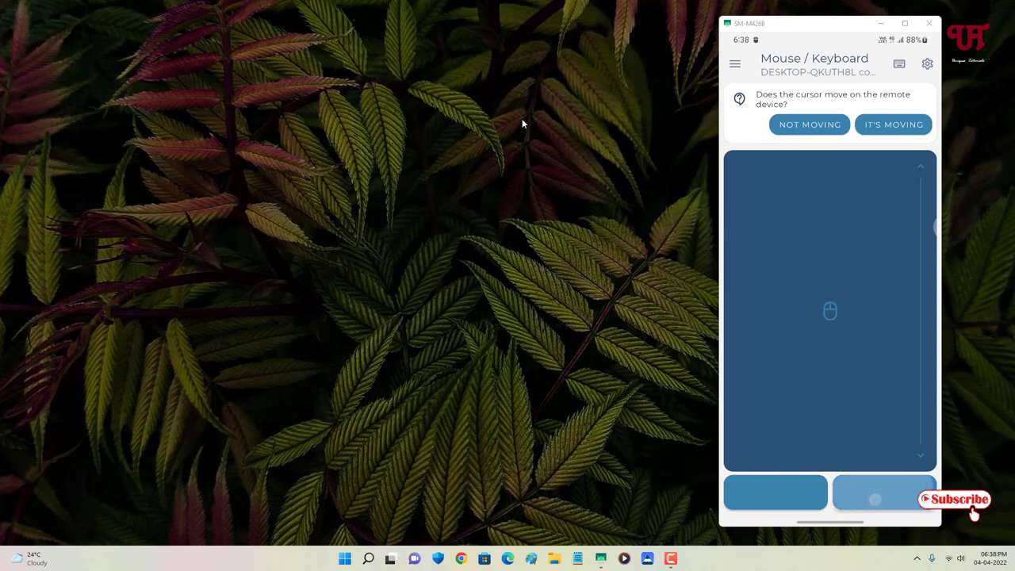
pyautogui.rightClick(522, 119)
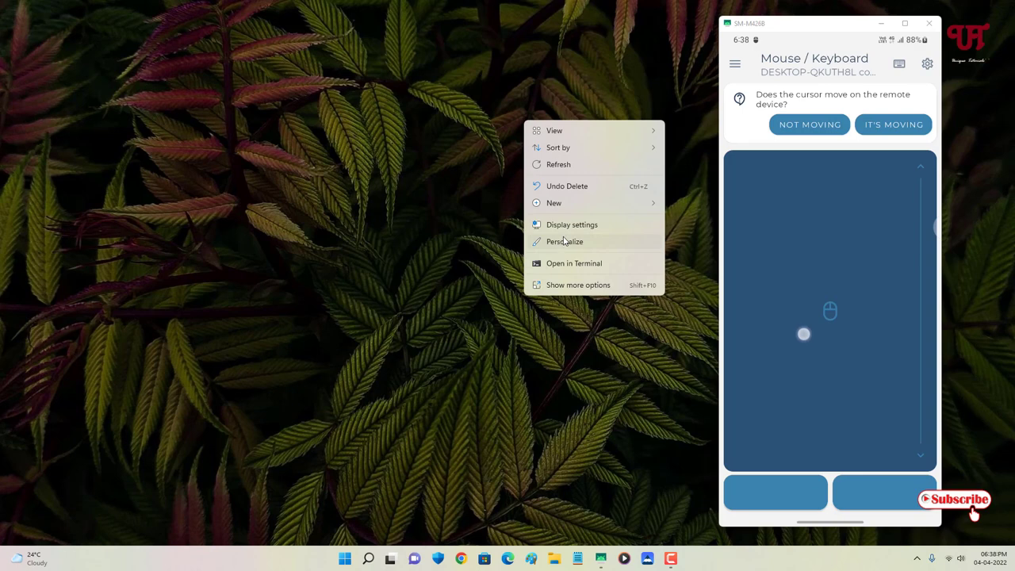
pyautogui.click(576, 287)
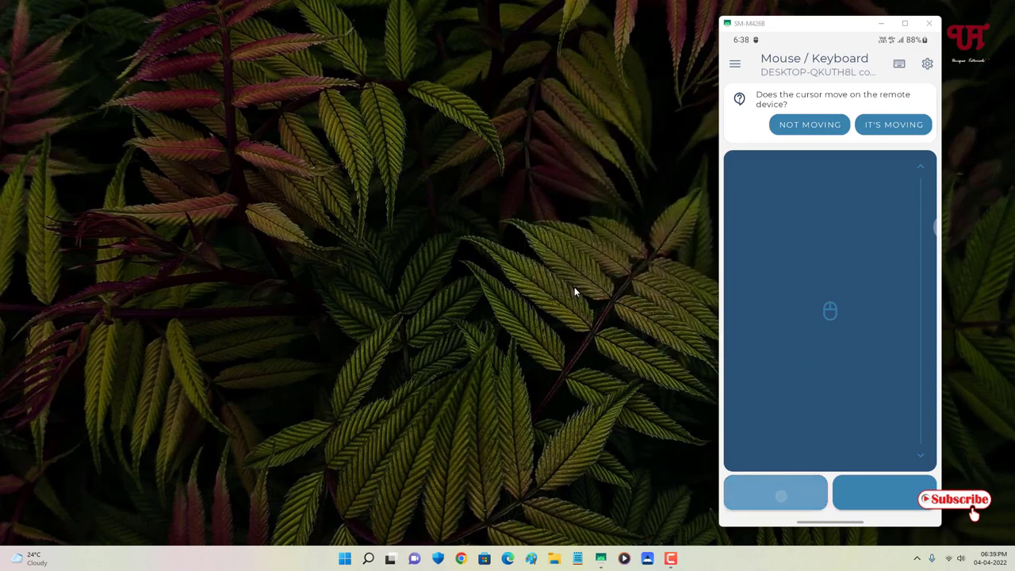
pyautogui.click(516, 243)
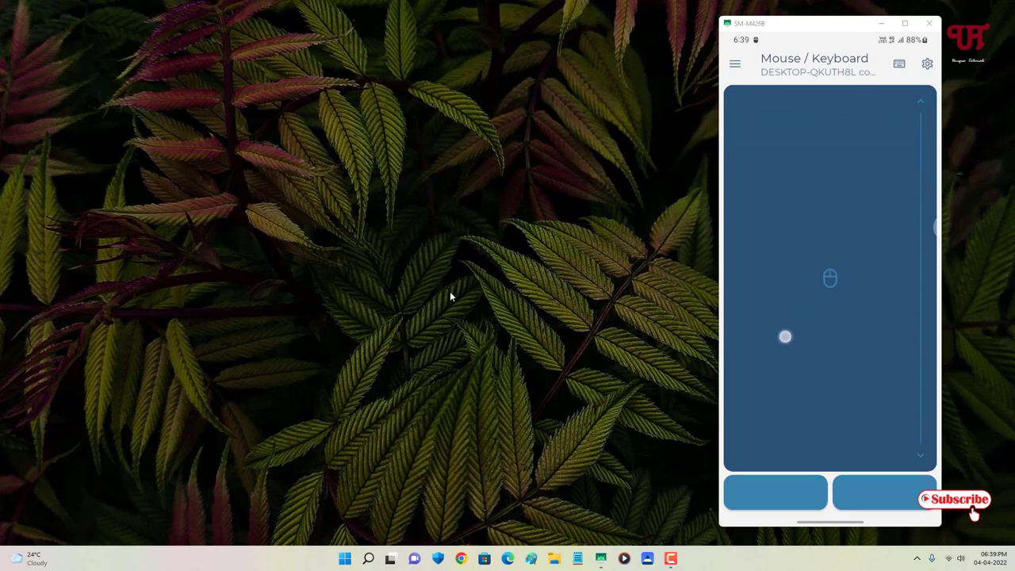
# Step: Launch Notepad from the Start menu's pinned apps and move its window left
pyautogui.click(344, 560)
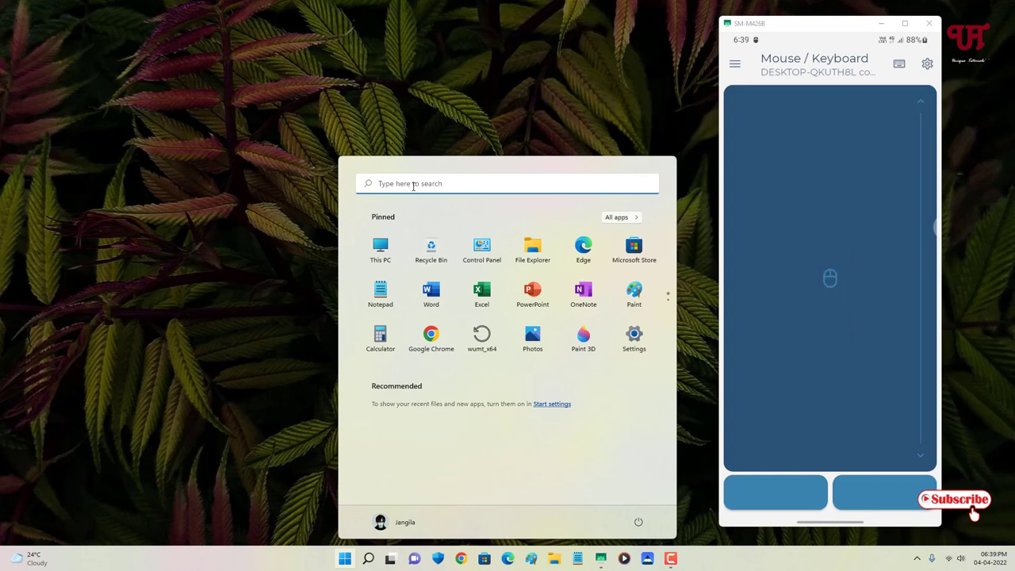
pyautogui.click(380, 293)
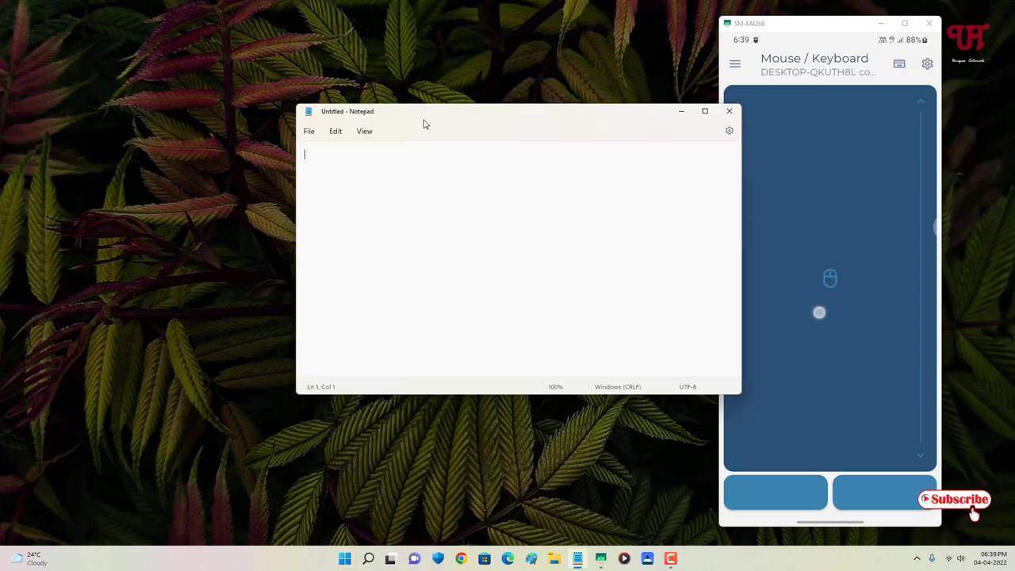
pyautogui.moveTo(424, 122); pyautogui.dragTo(309, 149)
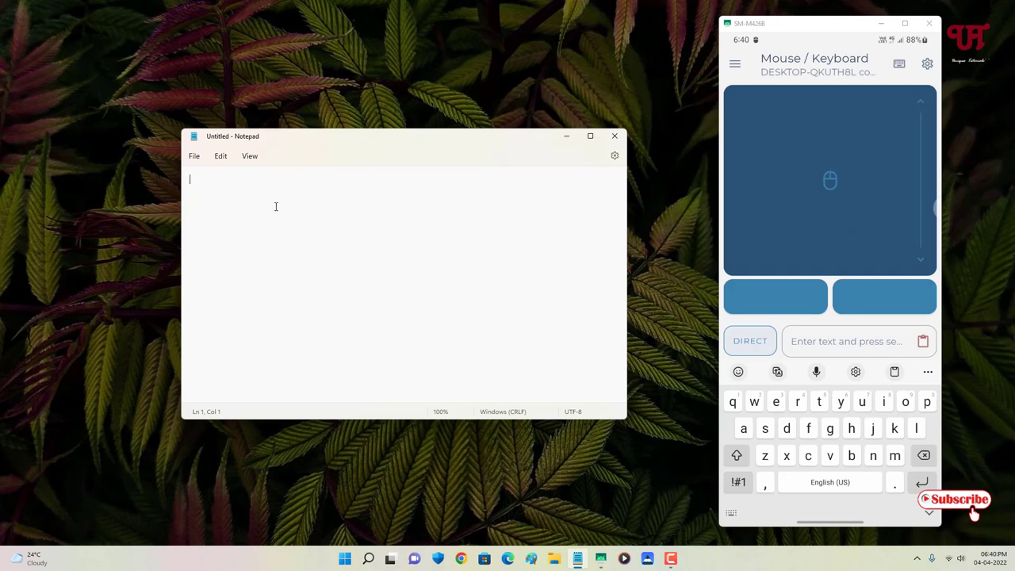
pyautogui.write('vhjvg')
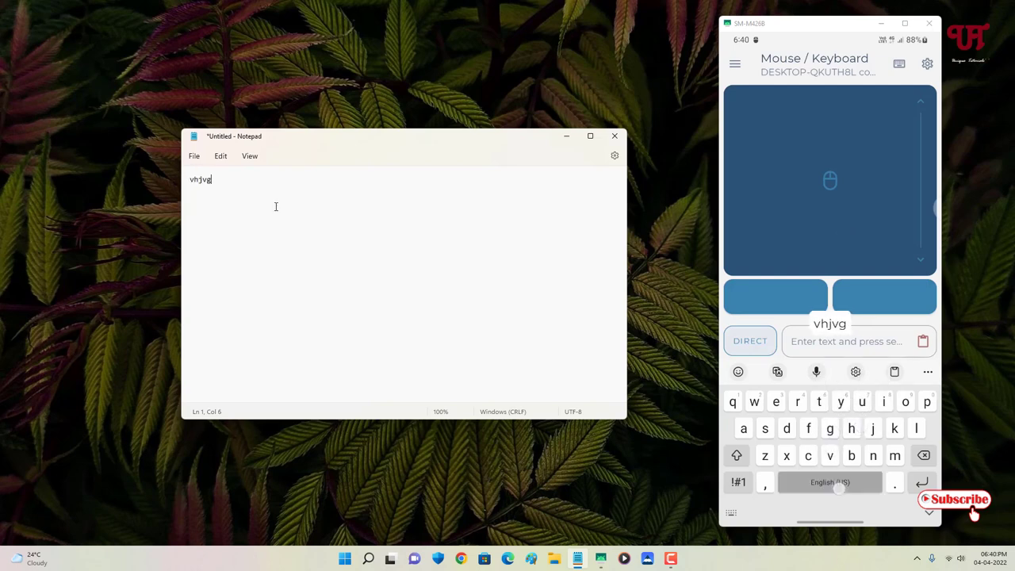
pyautogui.write(' yuhvjii')
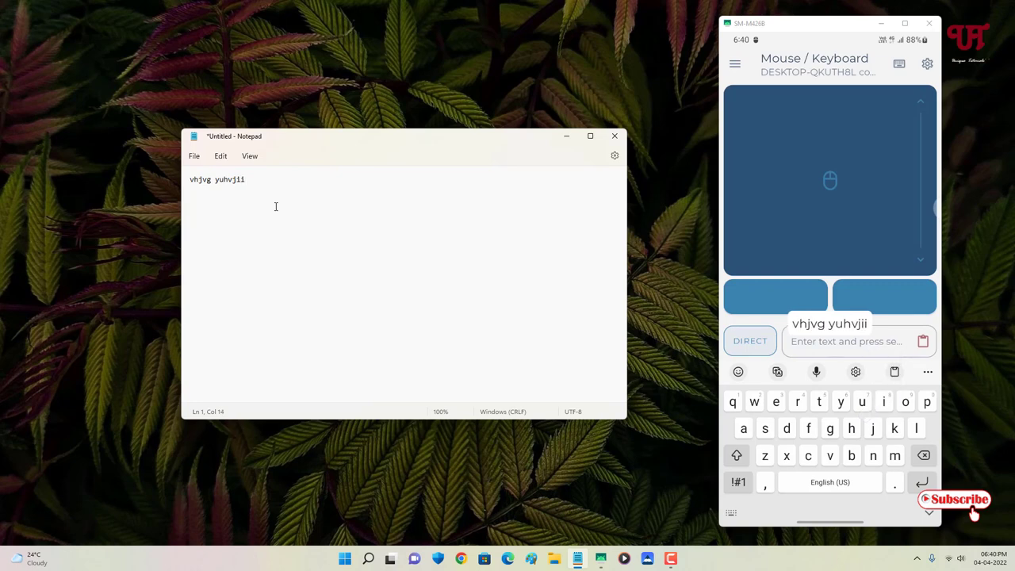
pyautogui.write(' ydfguu fg')
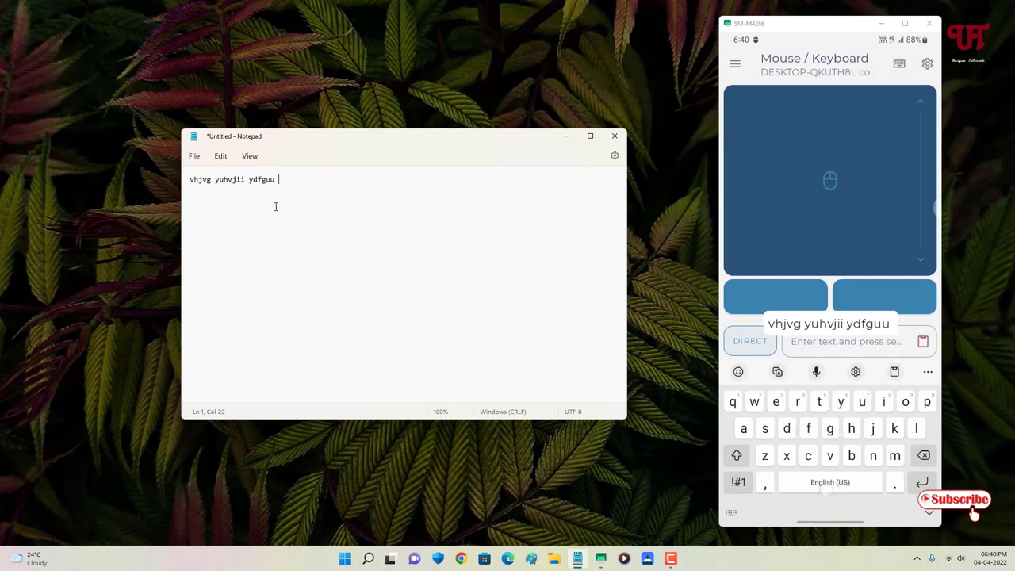
pyautogui.press('BackSpace')
pyautogui.press('BackSpace')
pyautogui.press('BackSpace')
pyautogui.press('BackSpace')
pyautogui.press('BackSpace')
pyautogui.press('BackSpace')
pyautogui.press('BackSpace')
pyautogui.press('BackSpace')
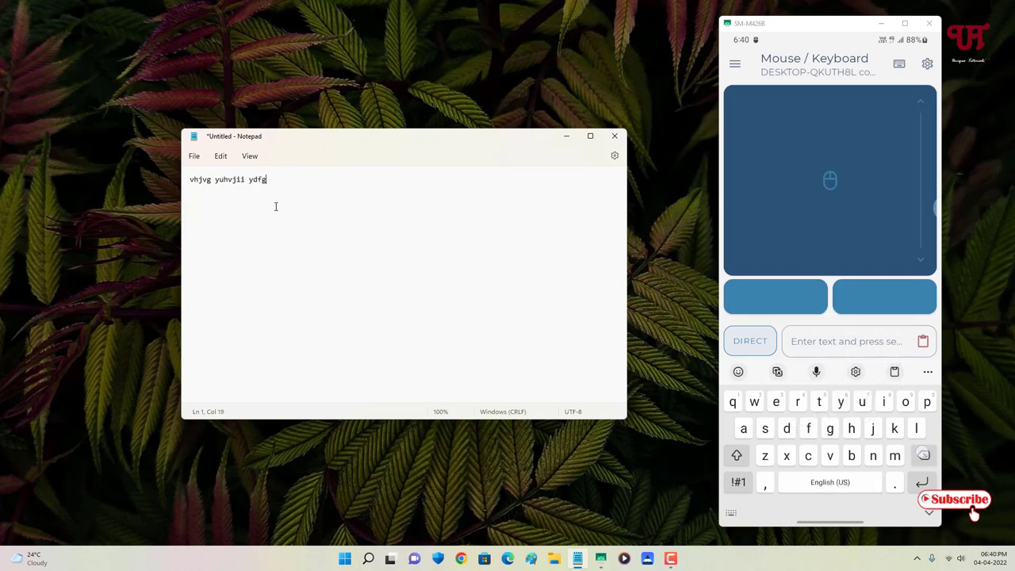
pyautogui.press('BackSpace')
pyautogui.press('BackSpace')
pyautogui.press('BackSpace')
pyautogui.press('BackSpace')
pyautogui.press('BackSpace')
pyautogui.press('BackSpace')
pyautogui.press('BackSpace')
pyautogui.press('BackSpace')
pyautogui.press('BackSpace')
pyautogui.press('BackSpace')
pyautogui.press('BackSpace')
pyautogui.press('BackSpace')
pyautogui.press('BackSpace')
pyautogui.press('BackSpace')
pyautogui.press('BackSpace')
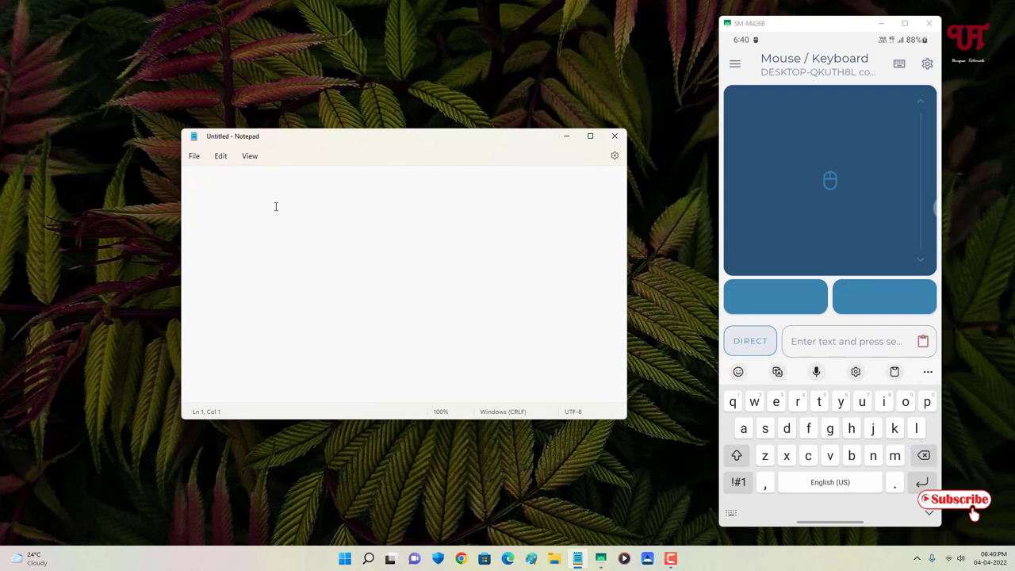